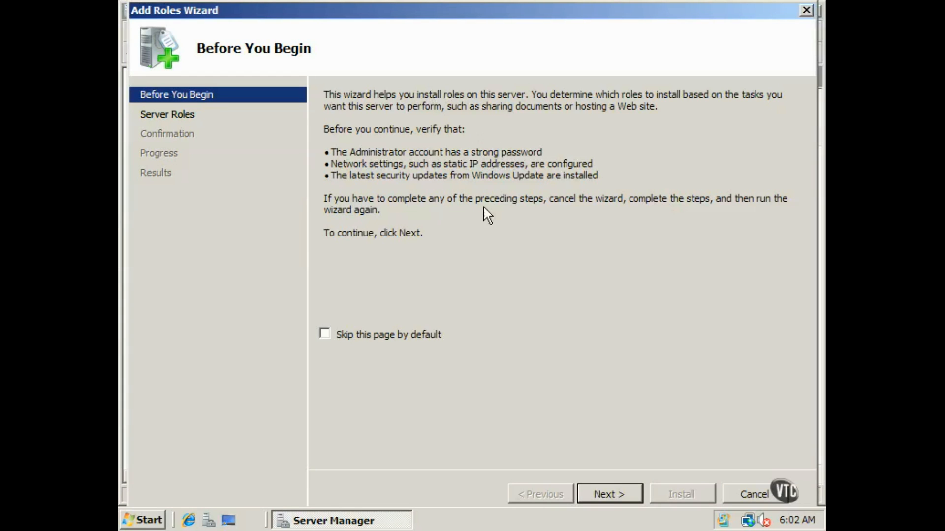
- Skip the introductory page by default, select the Active Directory Domain Services role, and continue to Confirmation
{"action": "left_click", "coordinate": [324, 336]}
{"action": "left_click", "coordinate": [605, 494]}
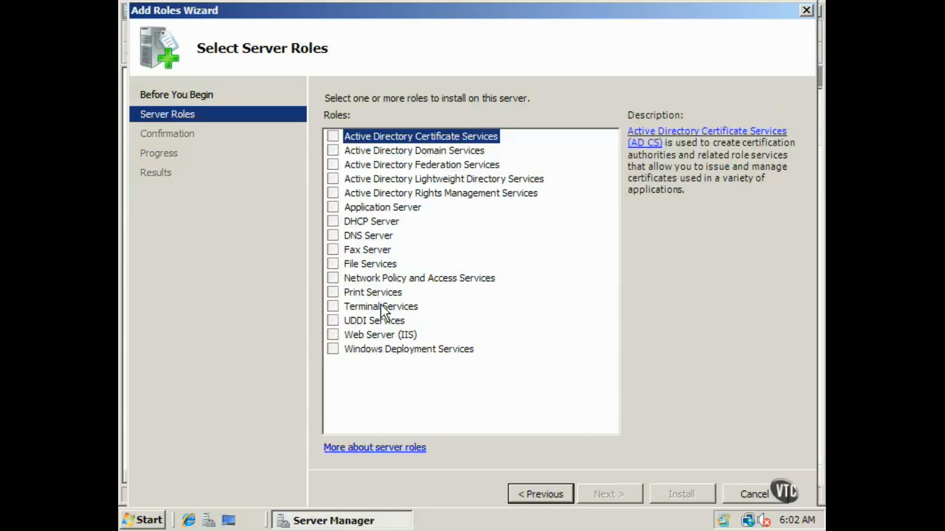
{"action": "left_click", "coordinate": [332, 151]}
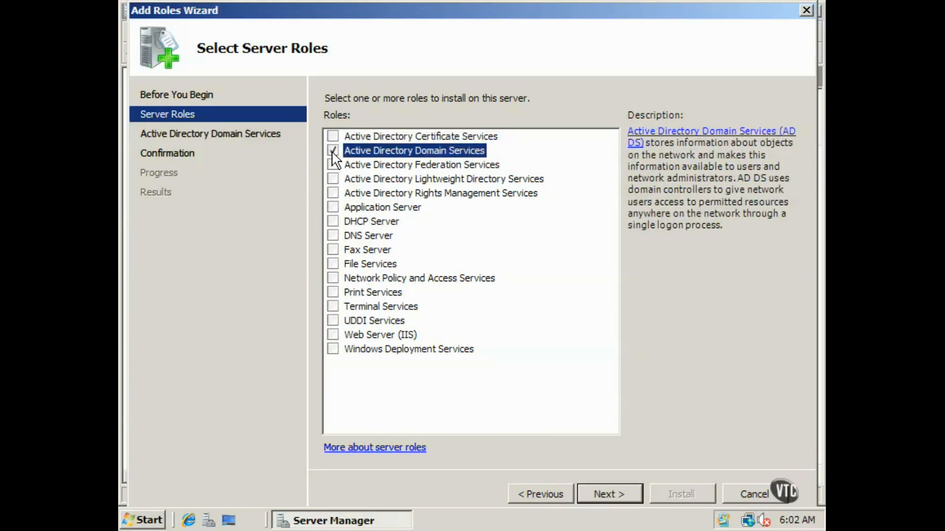
{"action": "left_click", "coordinate": [622, 490]}
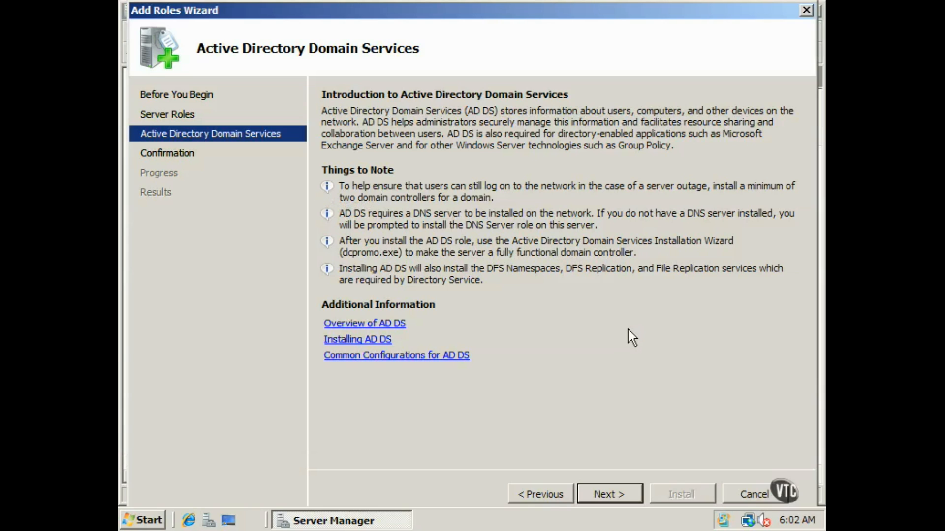
{"action": "left_click", "coordinate": [621, 491]}
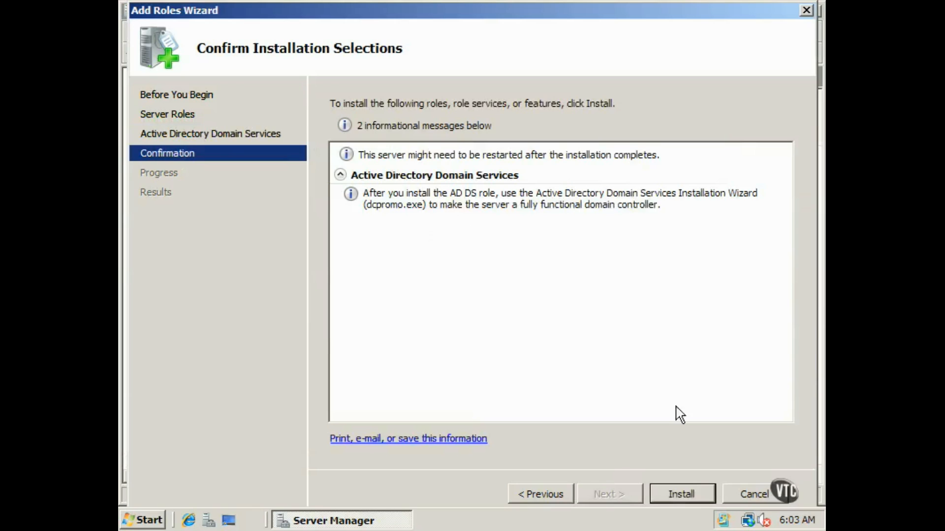
- Install the Active Directory Domain Services role until the results report success
{"action": "left_click", "coordinate": [681, 494]}
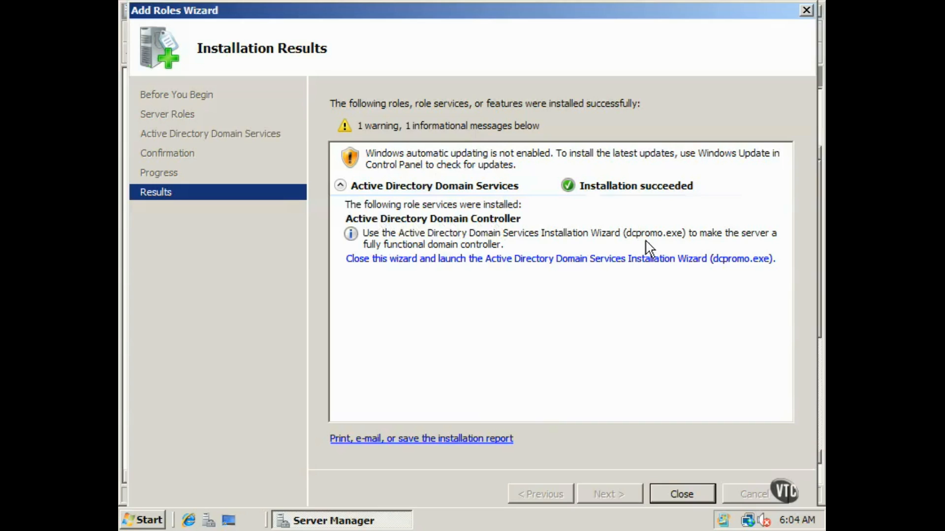
- Launch dcpromo.exe and choose Create a new domain in a new forest
{"action": "left_click", "coordinate": [493, 262]}
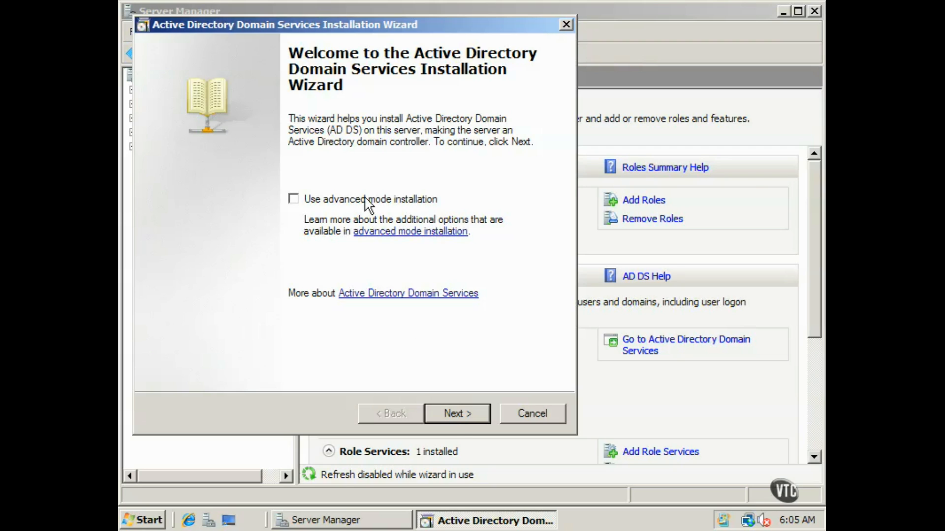
{"action": "left_click", "coordinate": [458, 415]}
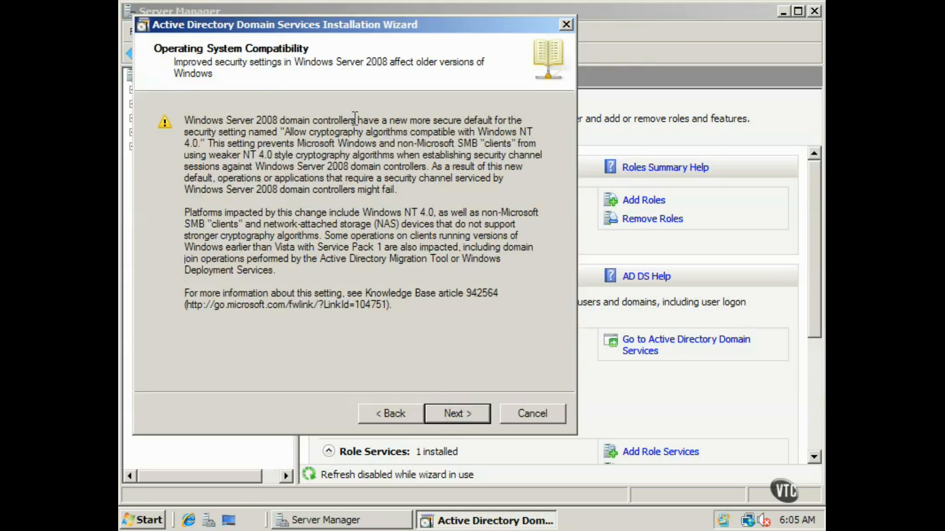
{"action": "left_click", "coordinate": [461, 416]}
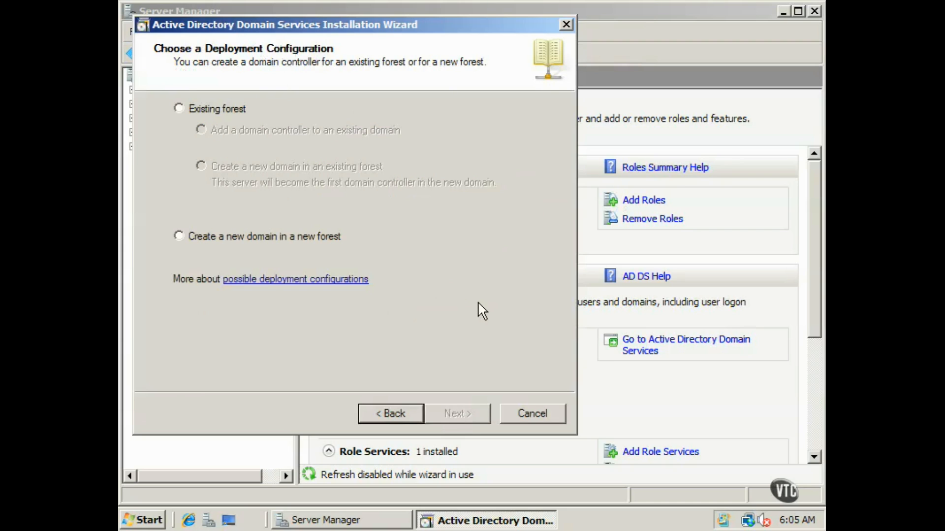
{"action": "left_click", "coordinate": [179, 237]}
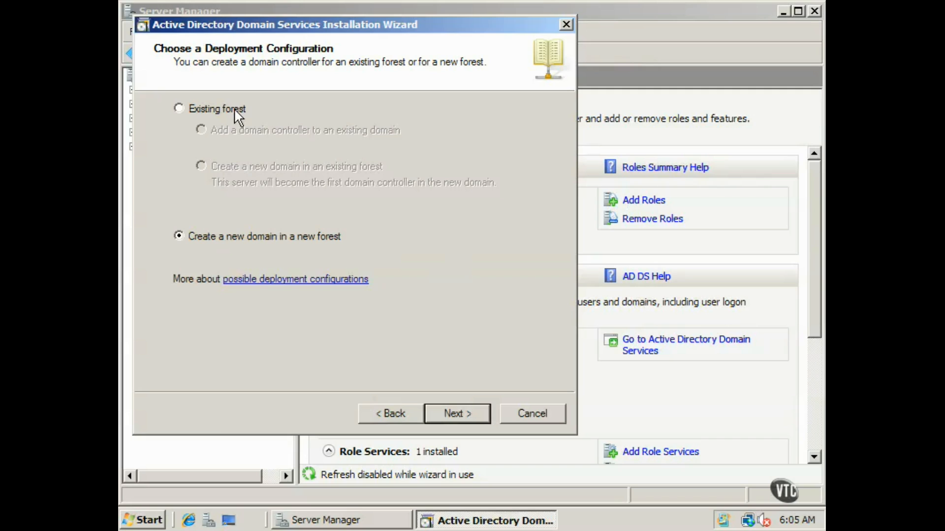
{"action": "left_click", "coordinate": [265, 111]}
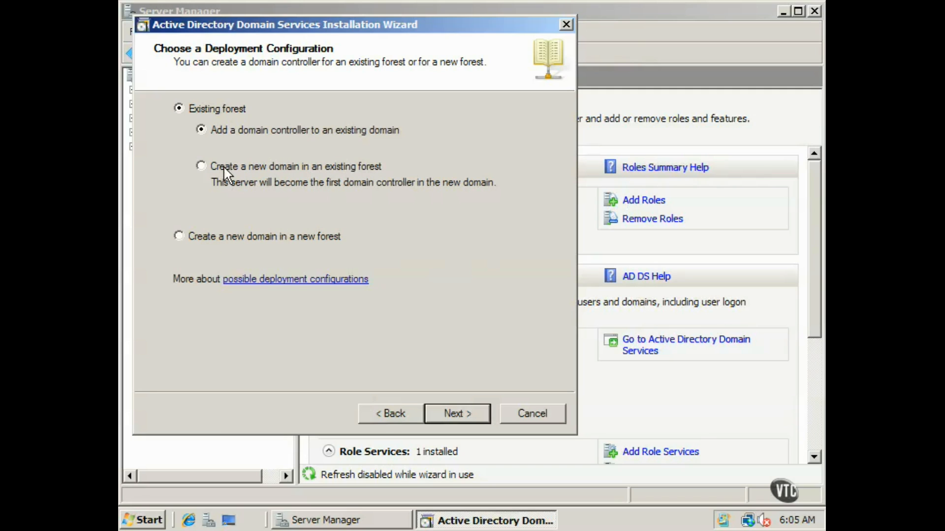
{"action": "left_click", "coordinate": [179, 237]}
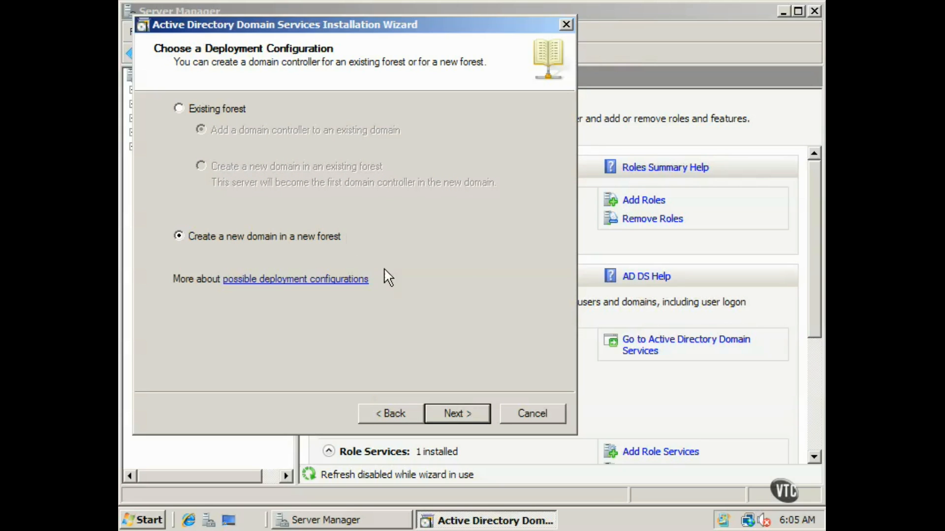
{"action": "left_click", "coordinate": [467, 415]}
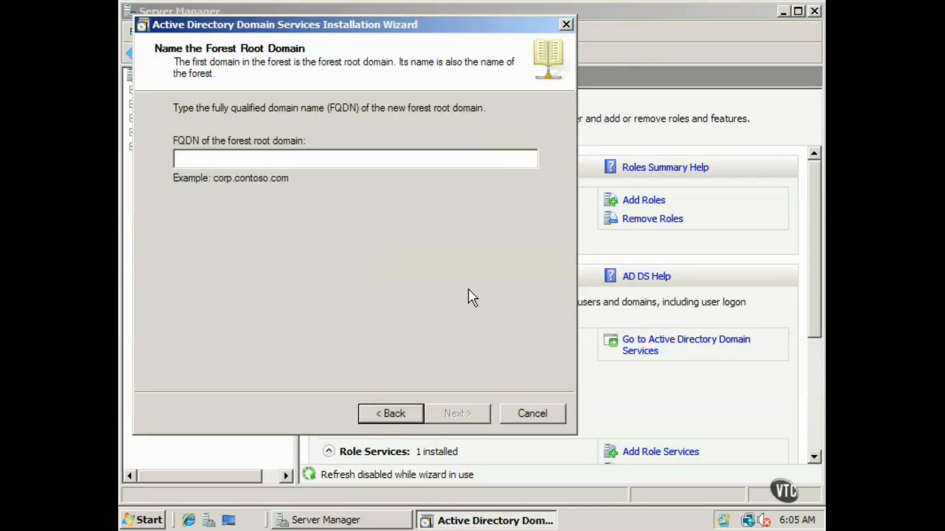
- Name the forest root domain nashville.tn with forest functional level Windows Server 2008
{"action": "type", "text": "nashville.tn"}
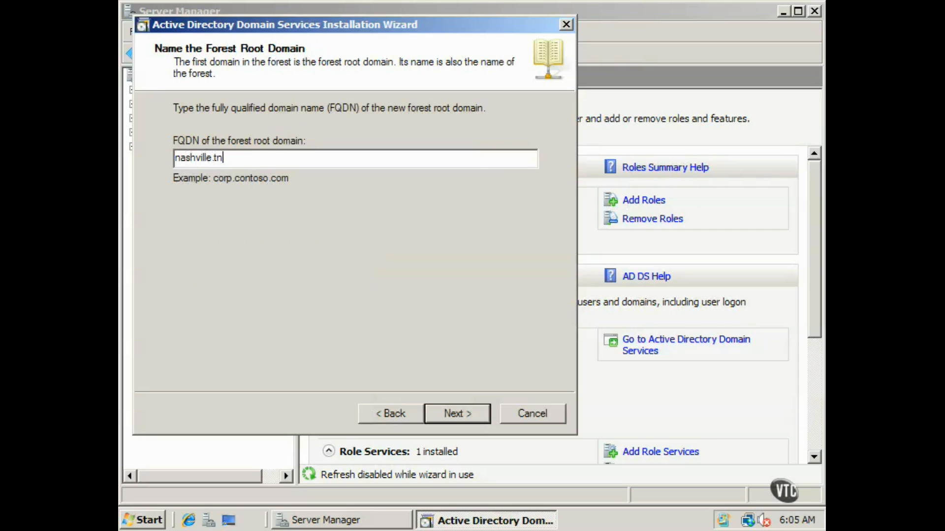
{"action": "key", "text": "Return"}
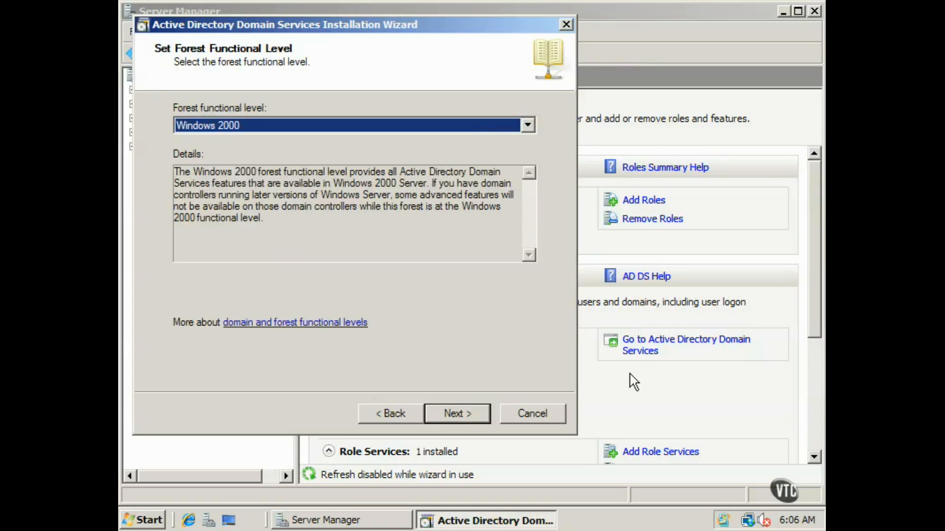
{"action": "left_click", "coordinate": [526, 126]}
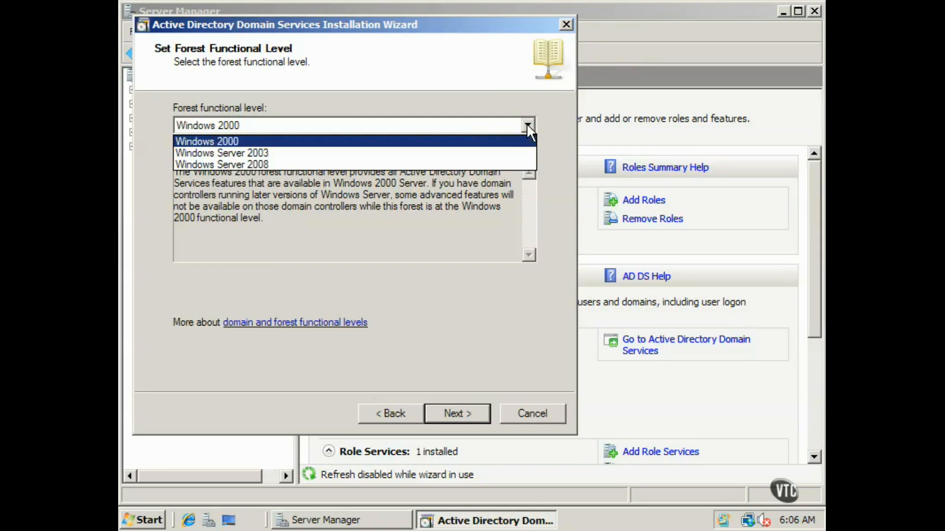
{"action": "left_click", "coordinate": [488, 164]}
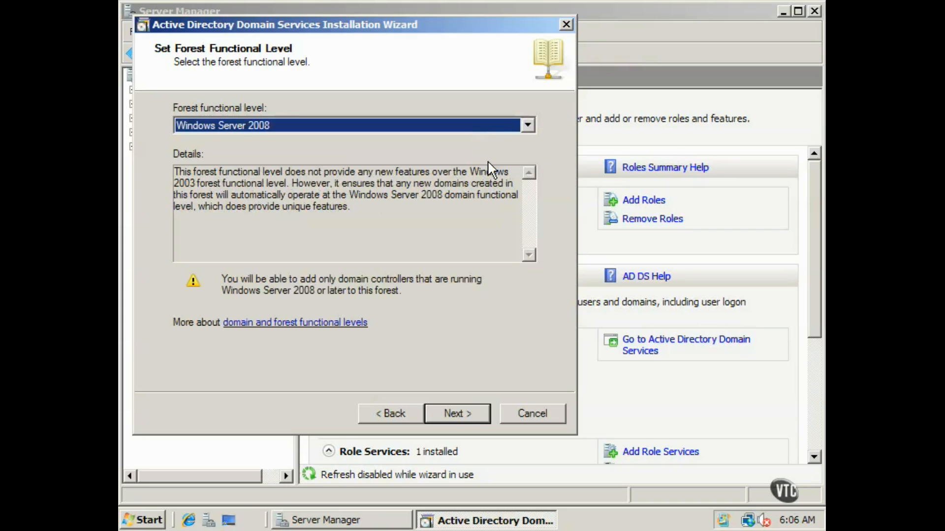
{"action": "left_click", "coordinate": [478, 419]}
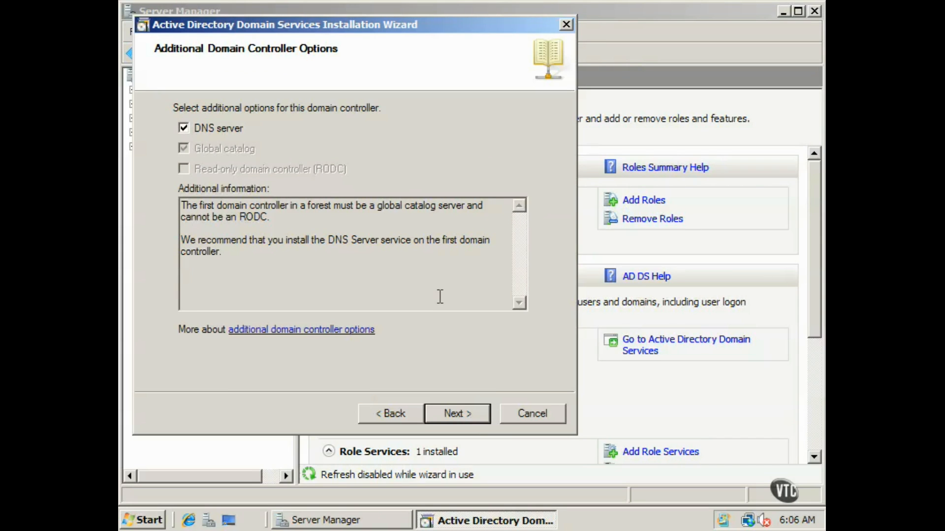
- Keep the DNS server option checked and accept the dynamic IP and DNS delegation warnings
{"action": "left_click", "coordinate": [457, 412]}
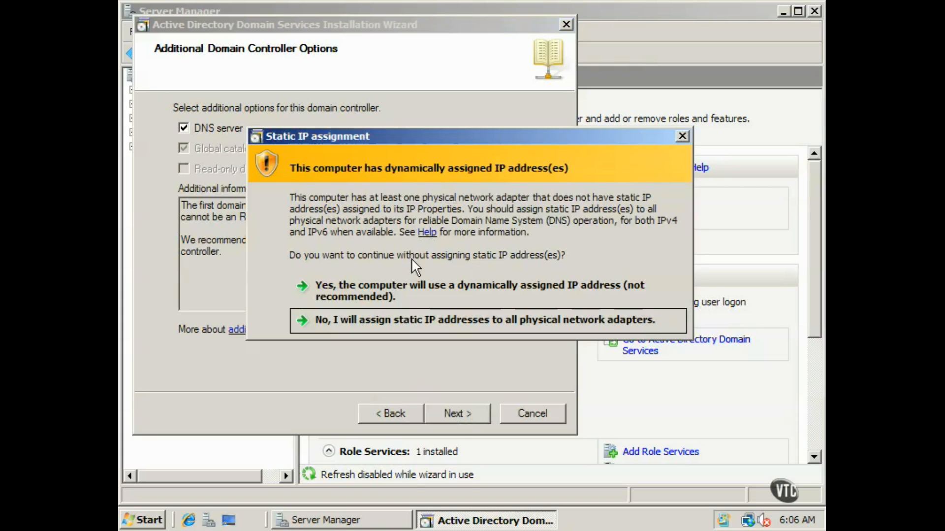
{"action": "left_click", "coordinate": [388, 285]}
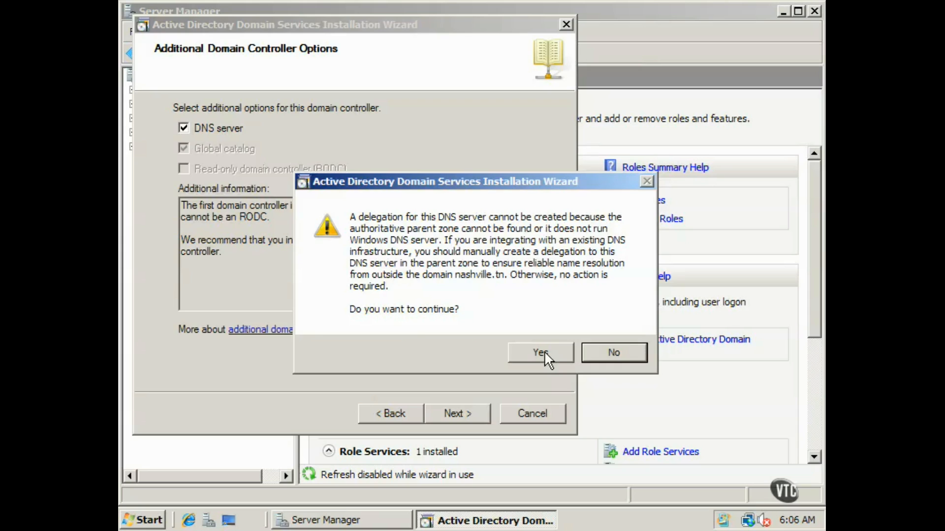
{"action": "left_click", "coordinate": [539, 353]}
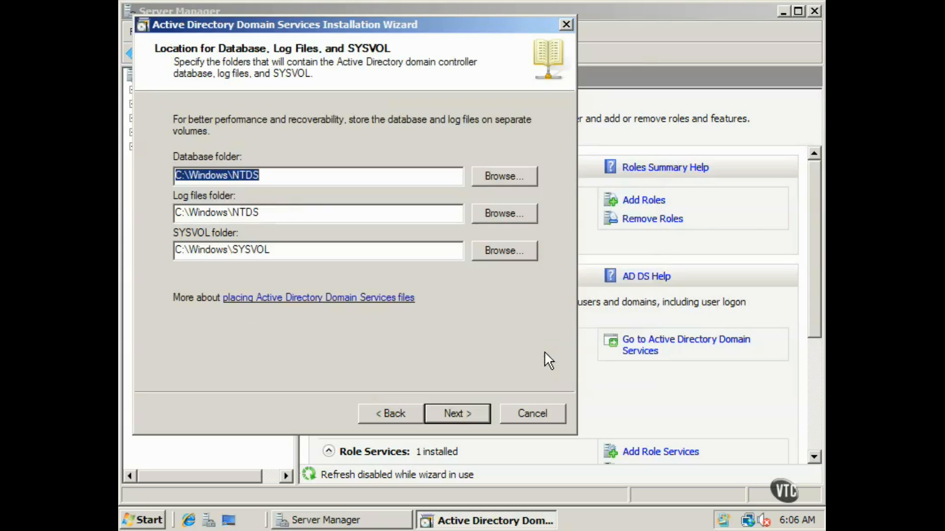
- Keep default database, log and SYSVOL folders, enter and confirm the restore mode password, and begin configuration
{"action": "left_click", "coordinate": [453, 413]}
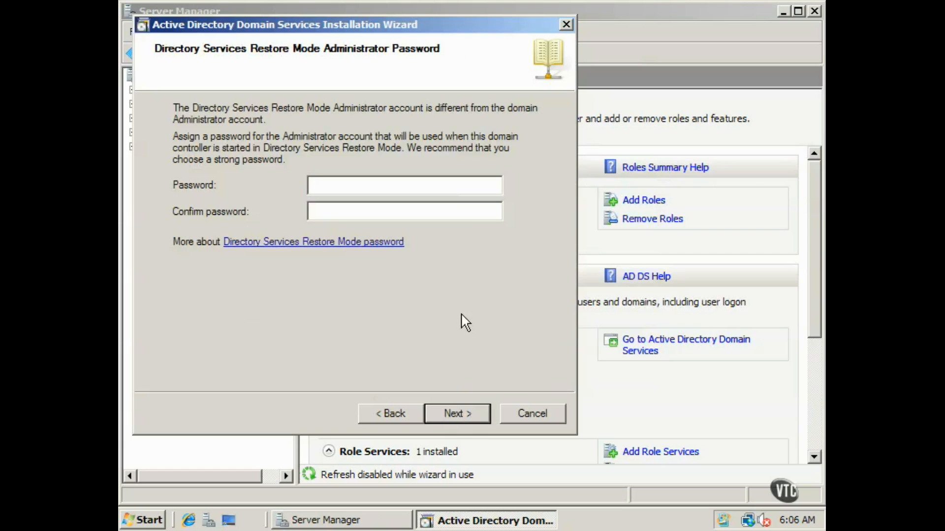
{"action": "type", "text": "Pa$$w0rd"}
{"action": "key", "text": "Tab"}
{"action": "type", "text": "Pa$$w0rd"}
{"action": "left_click", "coordinate": [477, 413]}
{"action": "left_click", "coordinate": [472, 413]}
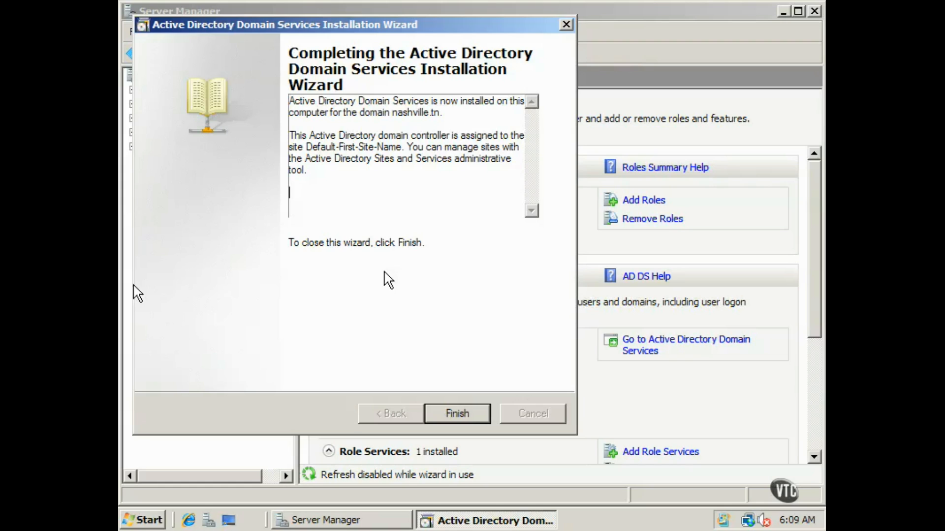
- Finish the AD DS Installation Wizard so the restart prompt appears
{"action": "left_click", "coordinate": [460, 413]}
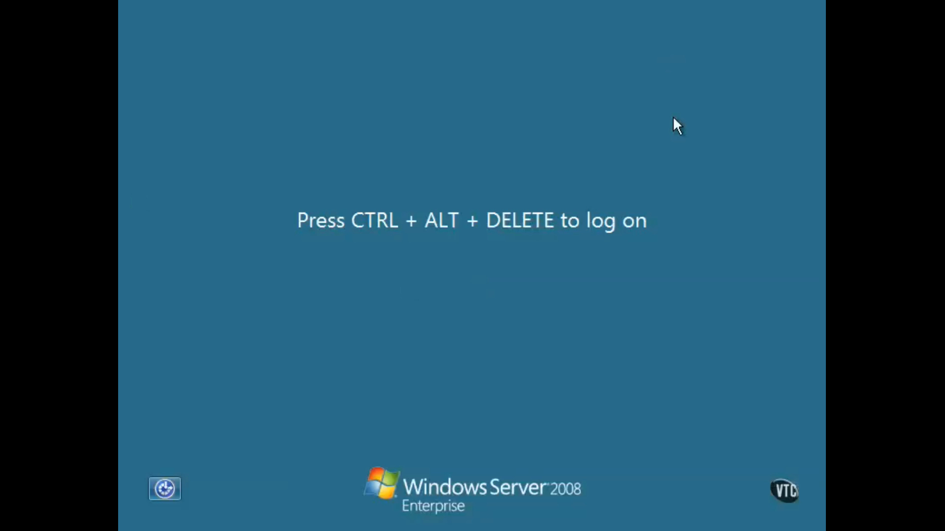
- Log on to the NASHVILLE domain as Administrator using the account password
{"action": "key", "text": "ctrl+alt+Delete"}
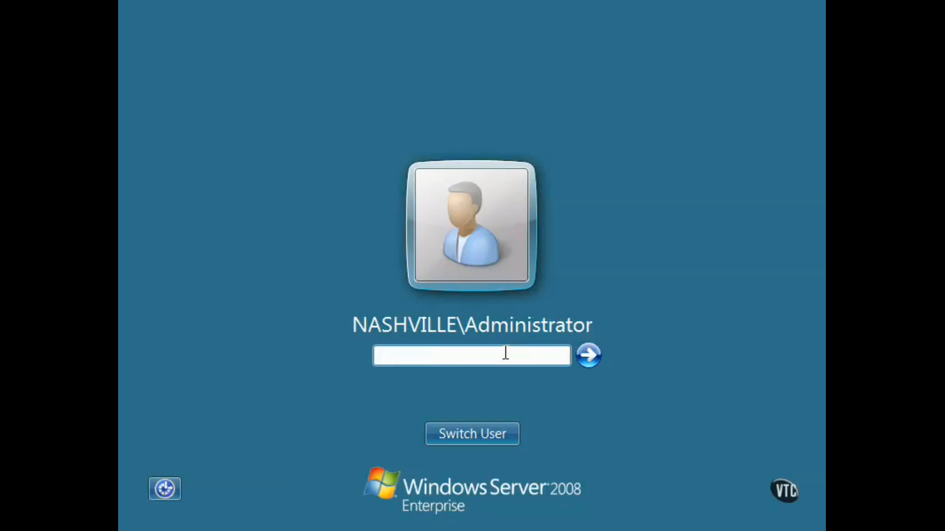
{"action": "type", "text": "P@ssw0rd"}
{"action": "left_click", "coordinate": [587, 355]}
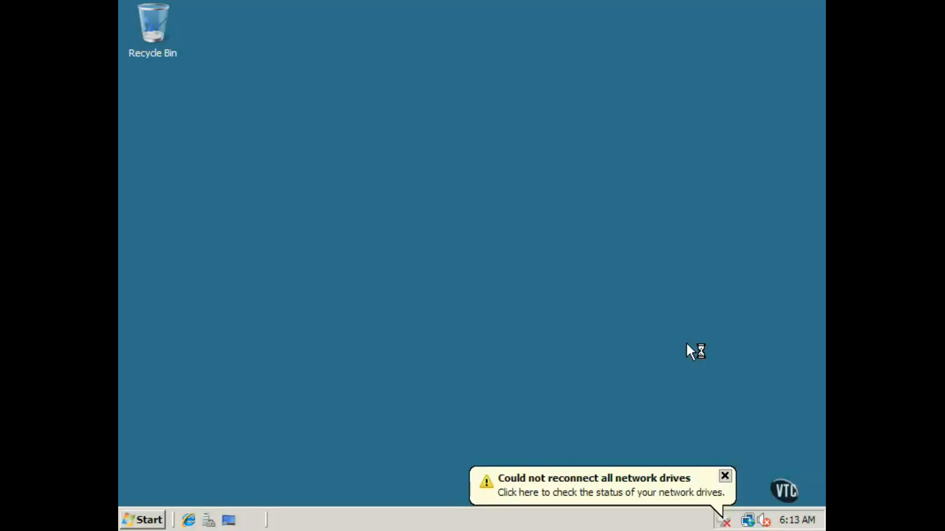
- Dismiss the network drives balloon and close the Initial Configuration Tasks window
{"action": "left_click", "coordinate": [725, 476]}
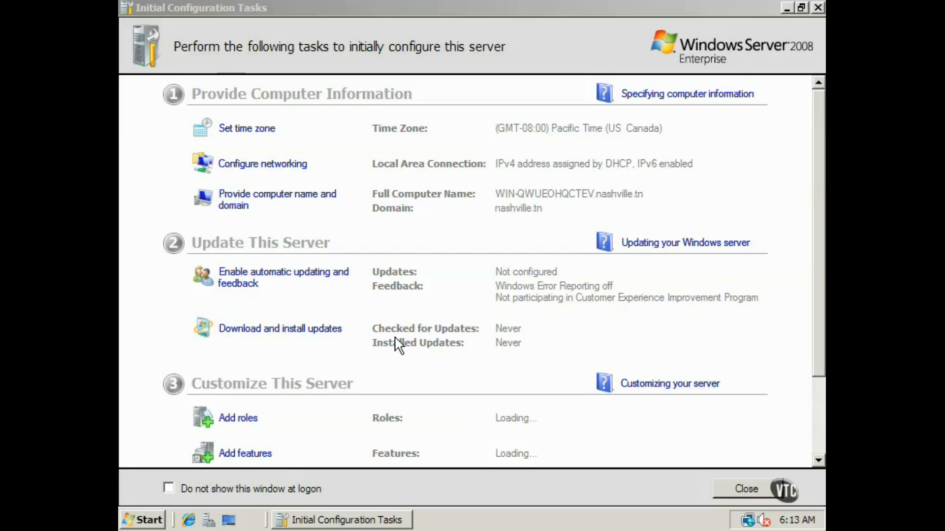
{"action": "left_click_drag", "start_coordinate": [815, 282], "coordinate": [798, 367]}
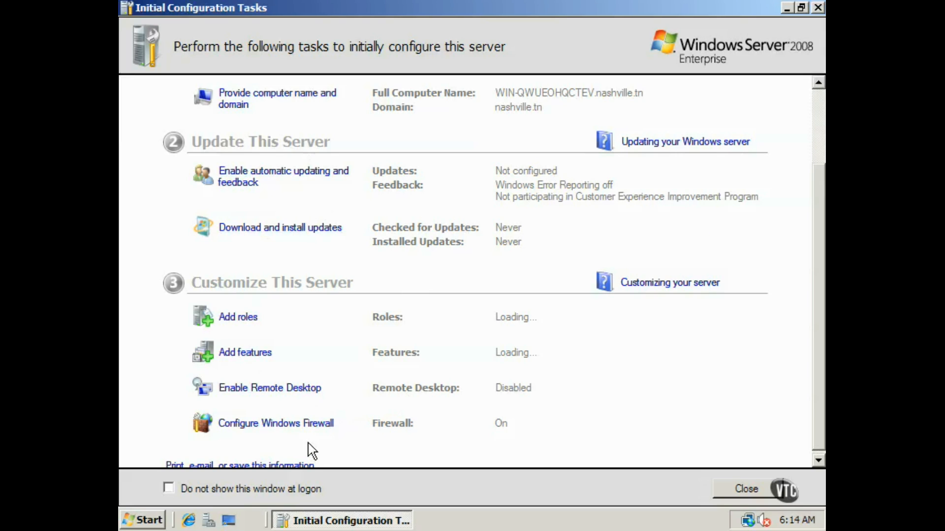
{"action": "left_click", "coordinate": [744, 488]}
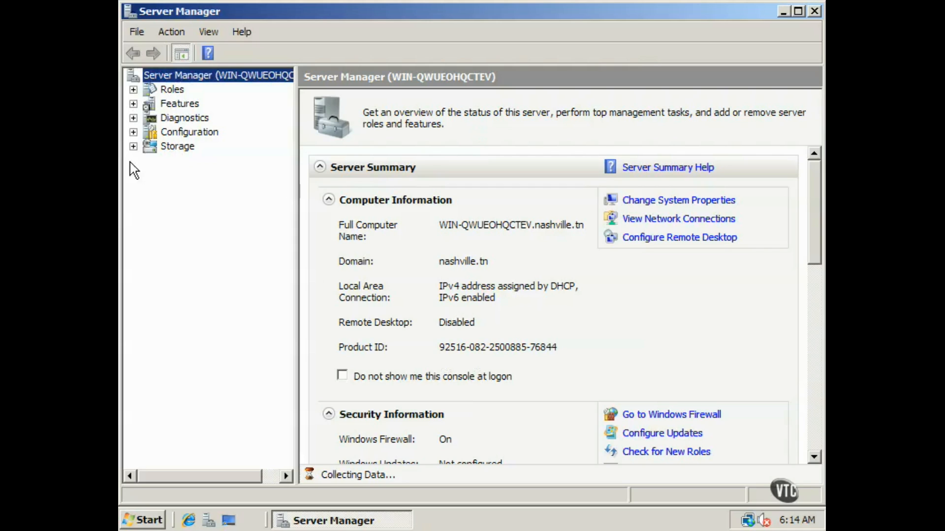
- Expand Roles to show Active Directory Domain Services and DNS Server, widening the tree pane
{"action": "left_click", "coordinate": [133, 104]}
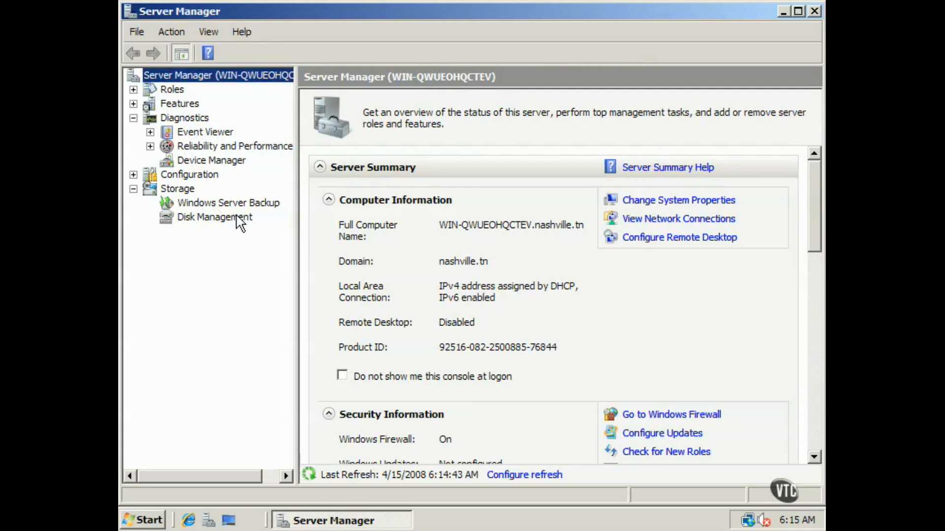
{"action": "left_click", "coordinate": [133, 90]}
{"action": "left_click_drag", "start_coordinate": [296, 134], "coordinate": [347, 134]}
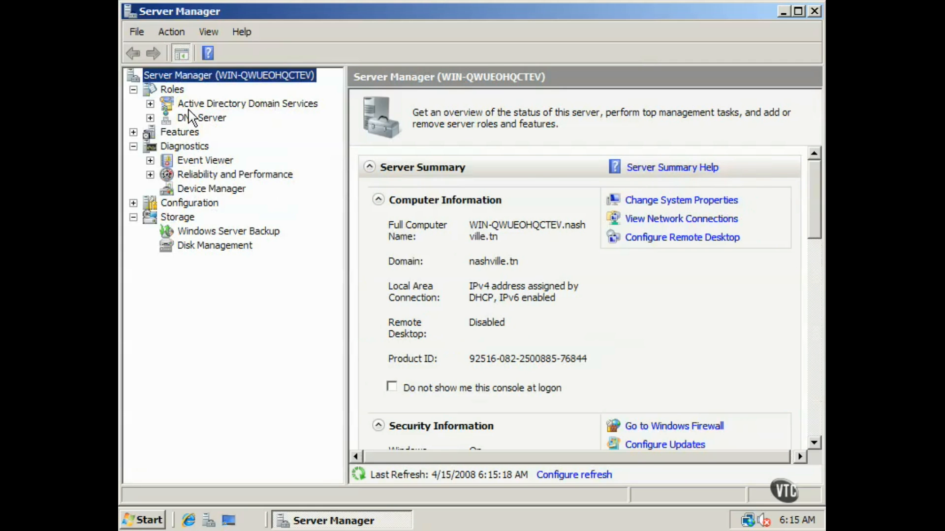
- Review the AD Domain Services and DNS Server role summaries, then expand Active Directory Users and Computers to nashville.tn
{"action": "left_click", "coordinate": [239, 103]}
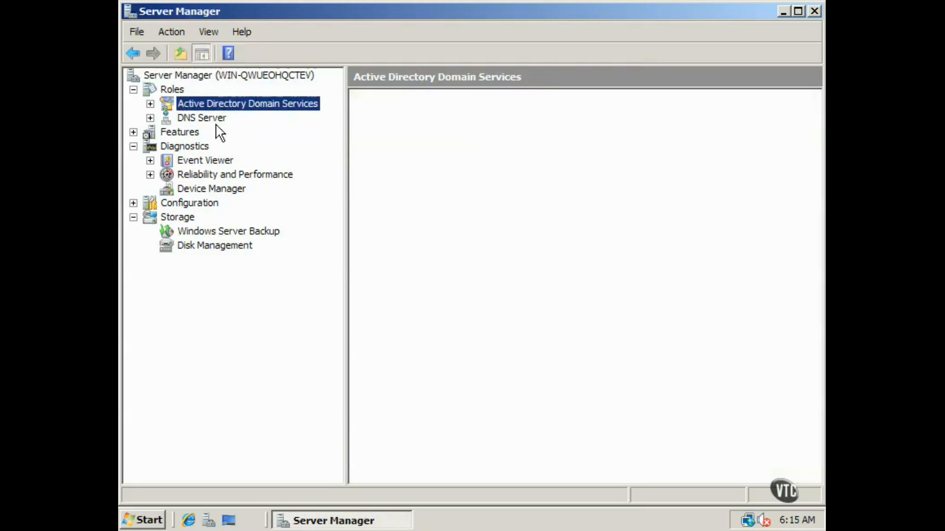
{"action": "left_click", "coordinate": [213, 119]}
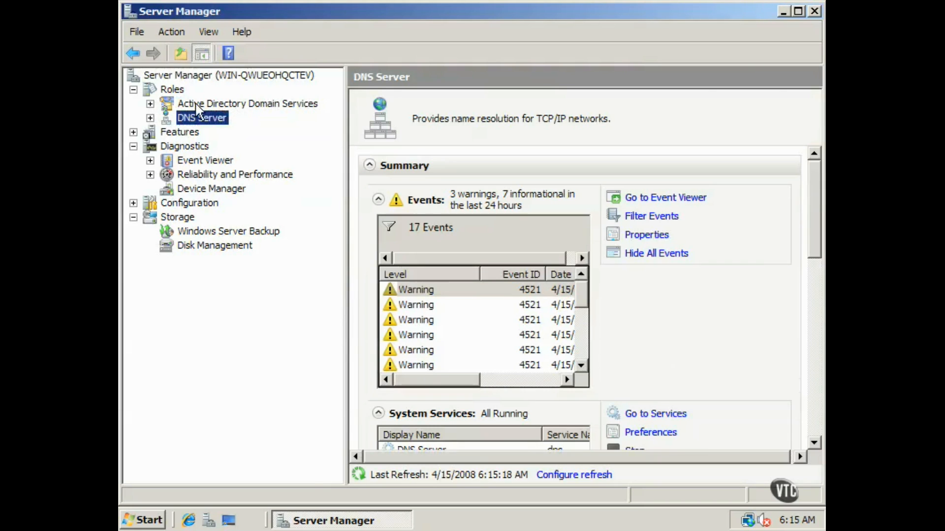
{"action": "left_click", "coordinate": [150, 104]}
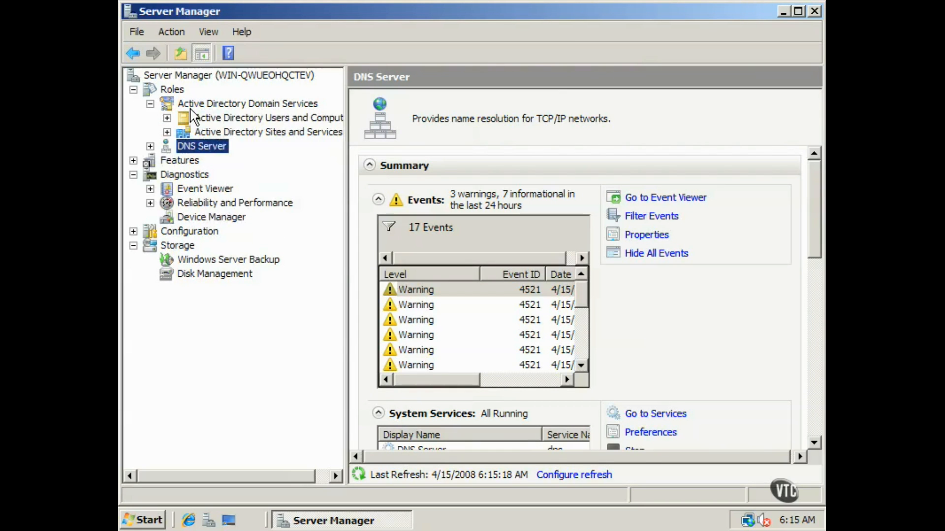
{"action": "left_click", "coordinate": [217, 121]}
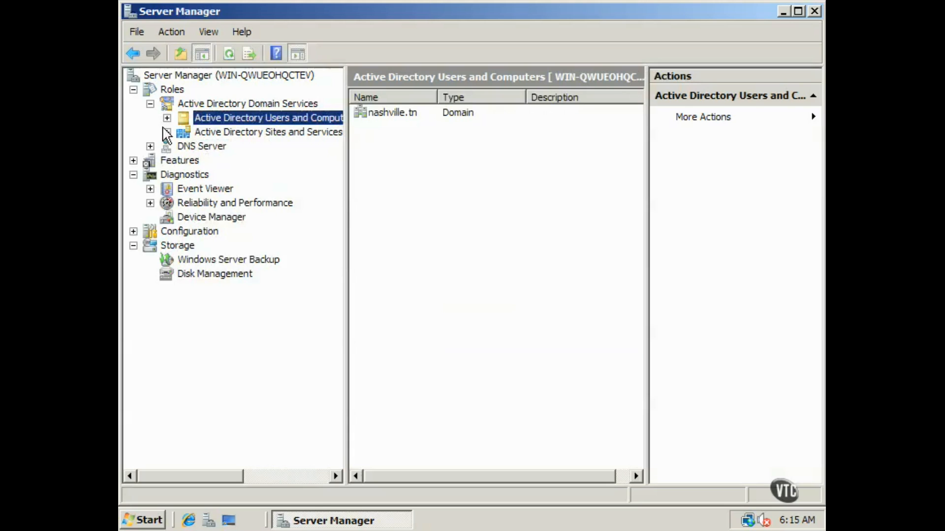
{"action": "left_click", "coordinate": [168, 118]}
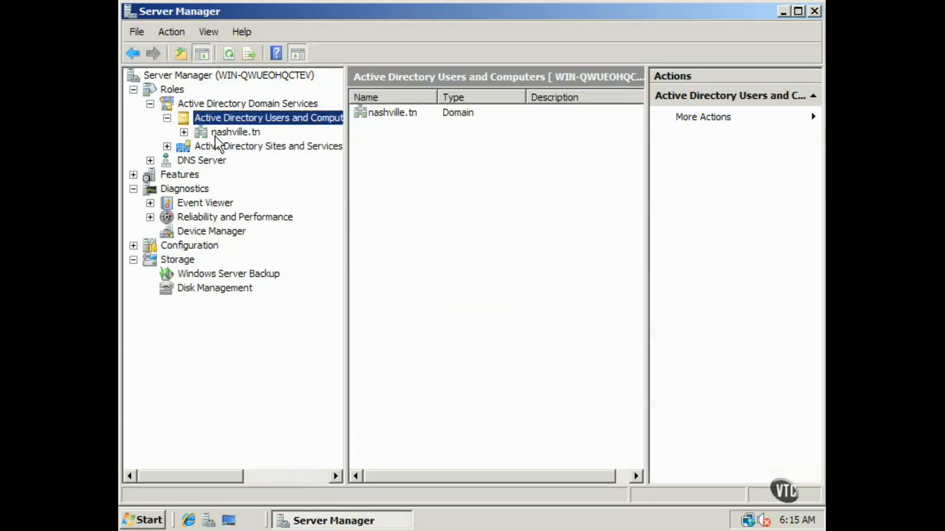
{"action": "left_click", "coordinate": [183, 132]}
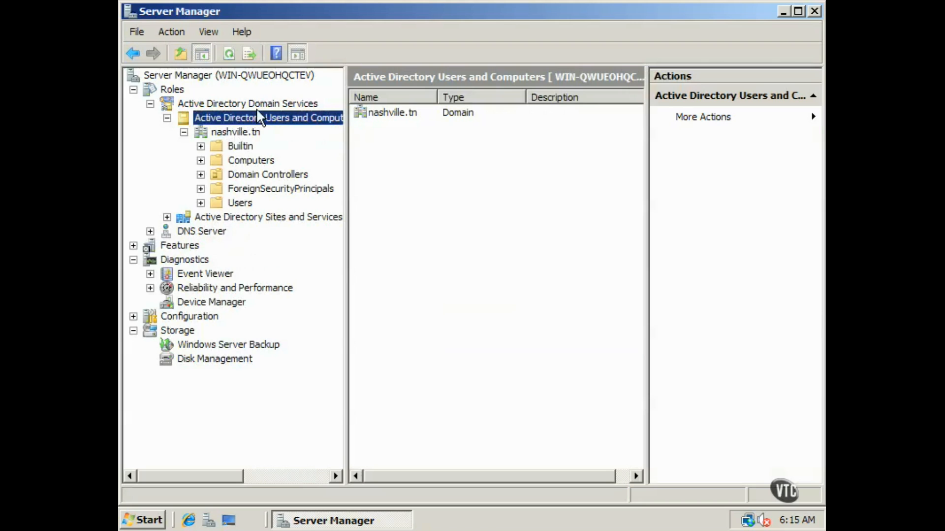
- Check Users (18 objects) and the empty Computers container, then select WIN-QWUEOHQCTEV under Domain Controllers
{"action": "left_click", "coordinate": [219, 204]}
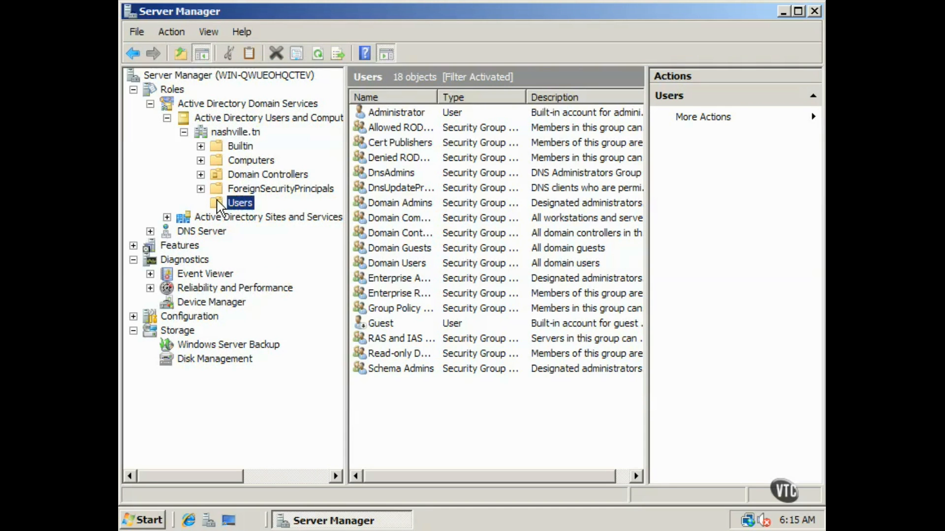
{"action": "left_click", "coordinate": [215, 161]}
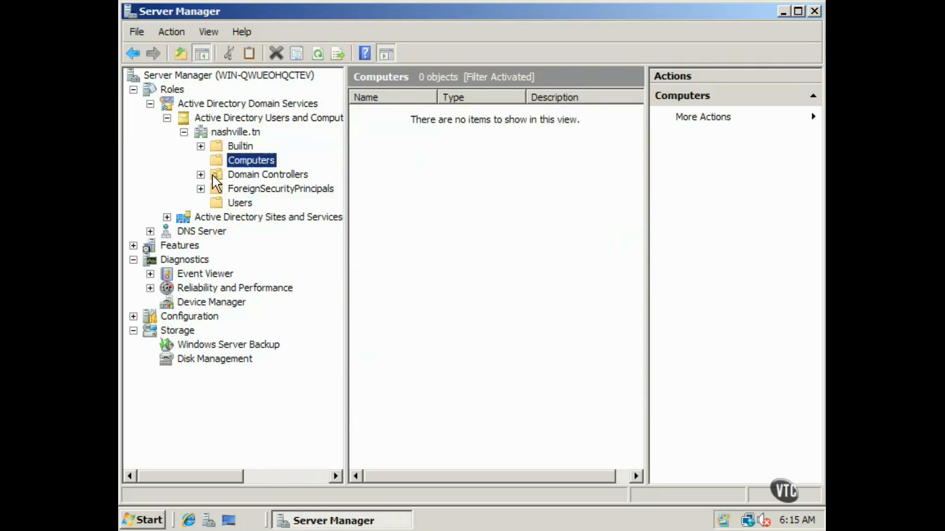
{"action": "left_click", "coordinate": [217, 177]}
{"action": "left_click_drag", "start_coordinate": [437, 96], "coordinate": [526, 97]}
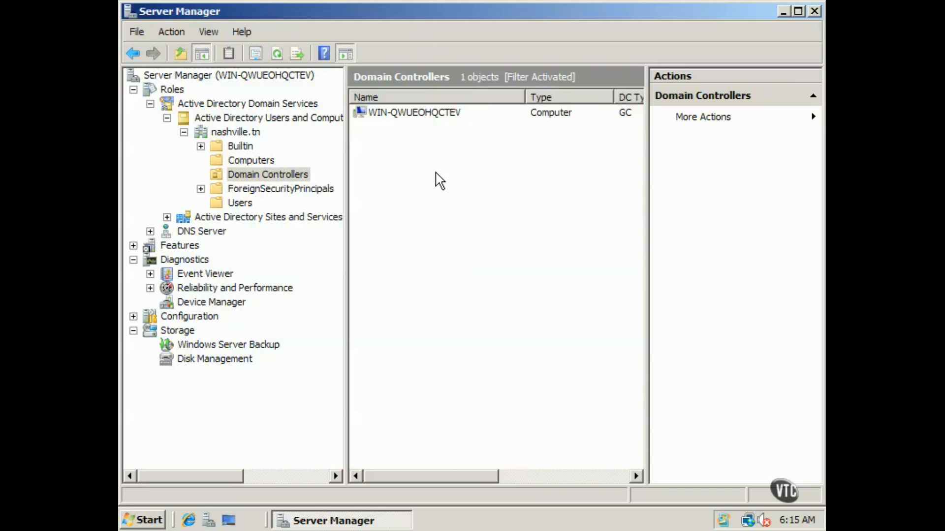
{"action": "left_click", "coordinate": [419, 114]}
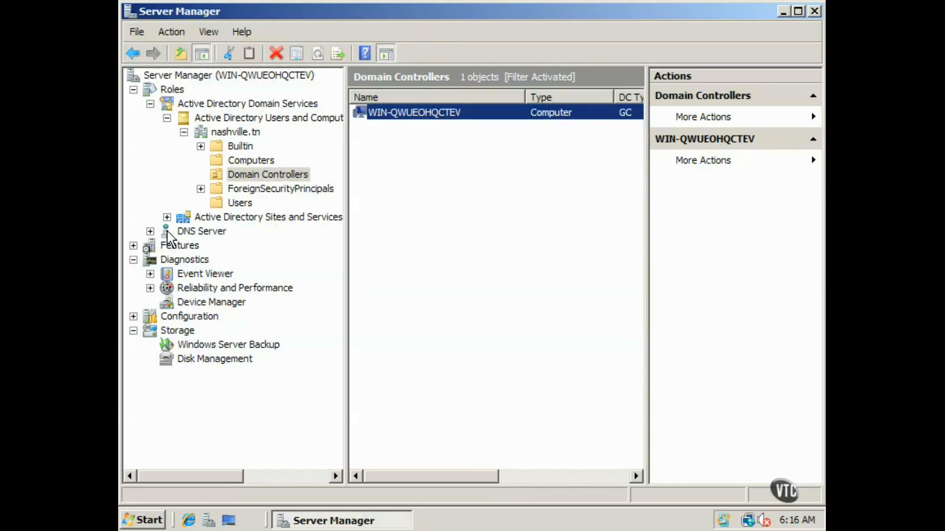
- Verify the _msdcs.nashville.tn and nashville.tn DNS zones, then list nashville.tn's Builtin, Computers, Domain Controllers, ForeignSecurityPrincipals and Users
{"action": "left_click", "coordinate": [150, 231]}
{"action": "left_click", "coordinate": [167, 245]}
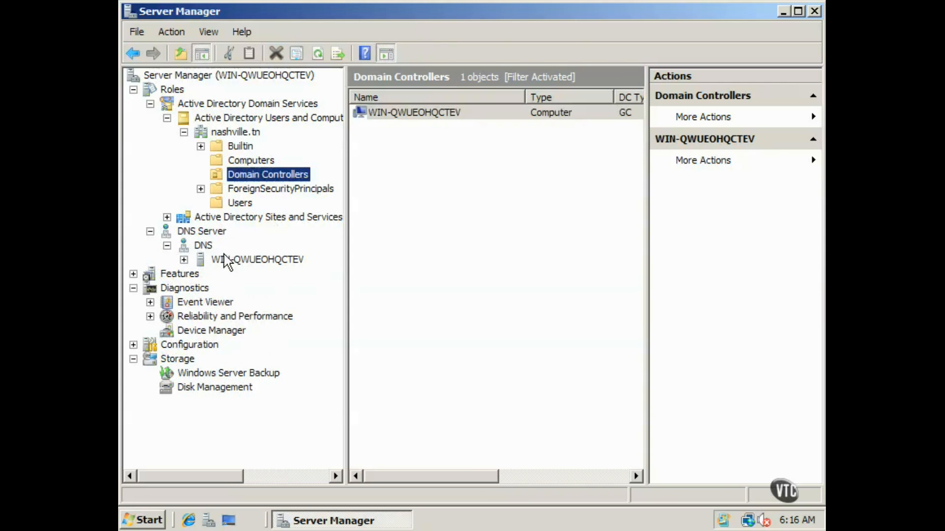
{"action": "left_click", "coordinate": [184, 260]}
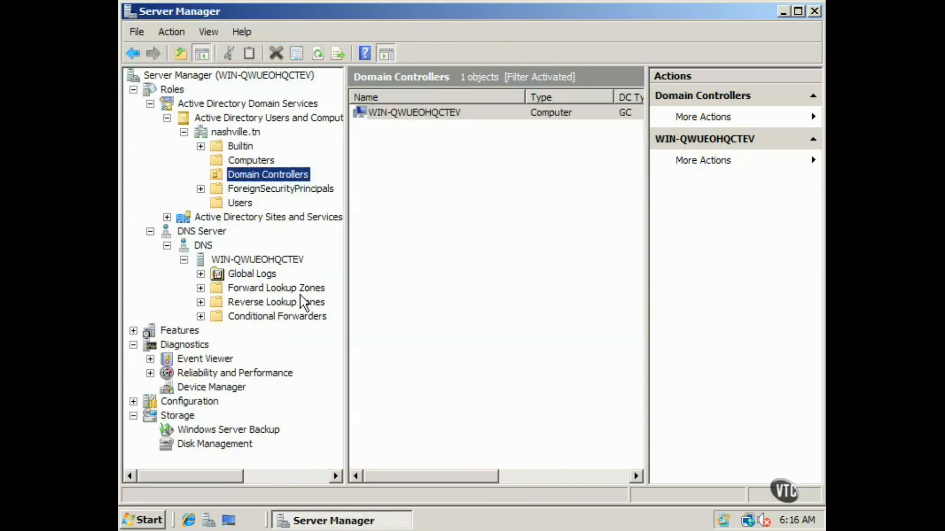
{"action": "left_click", "coordinate": [274, 288]}
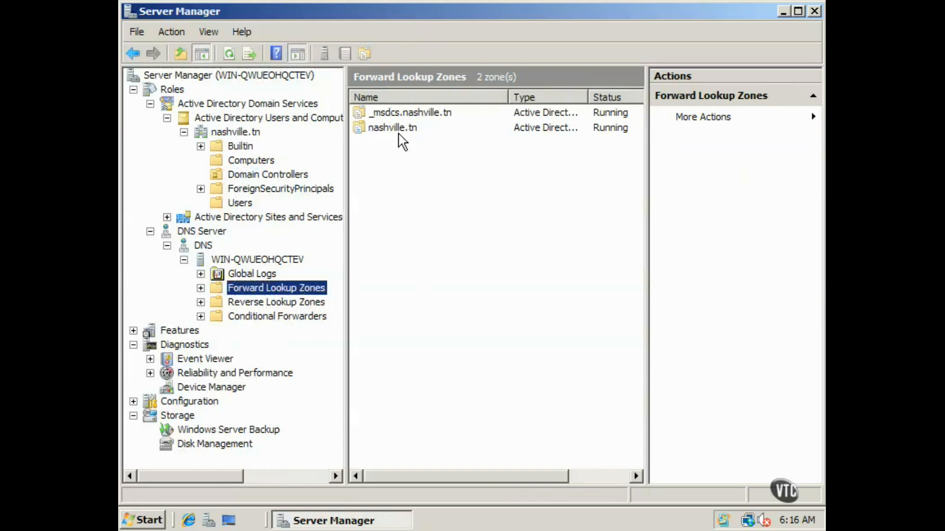
{"action": "double_click", "coordinate": [399, 130]}
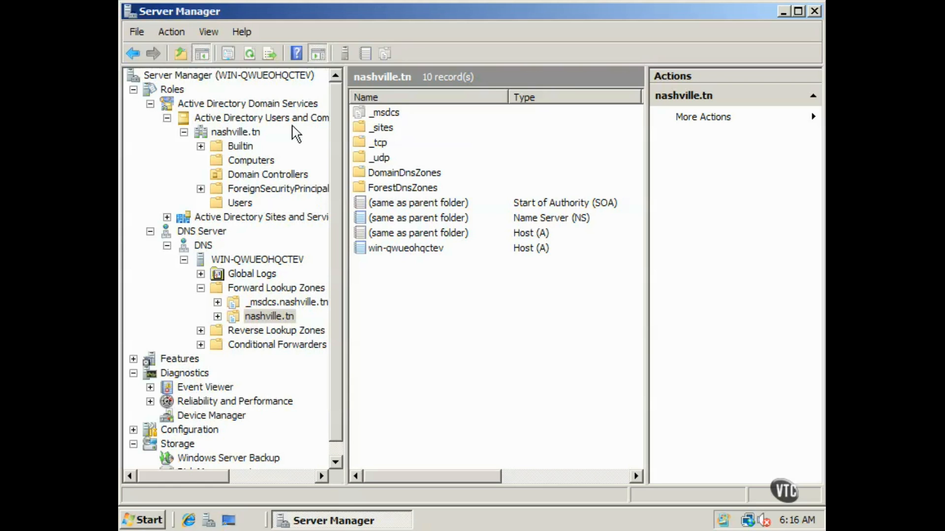
{"action": "left_click", "coordinate": [235, 132]}
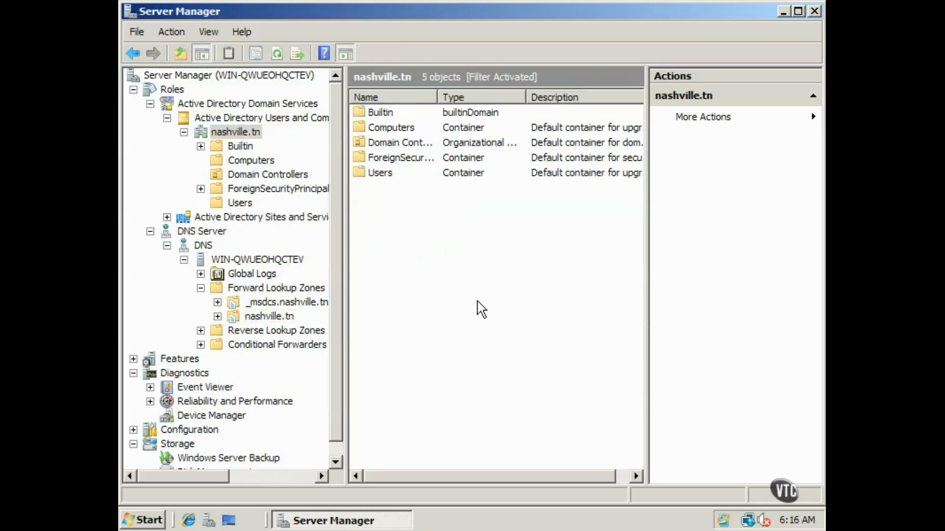